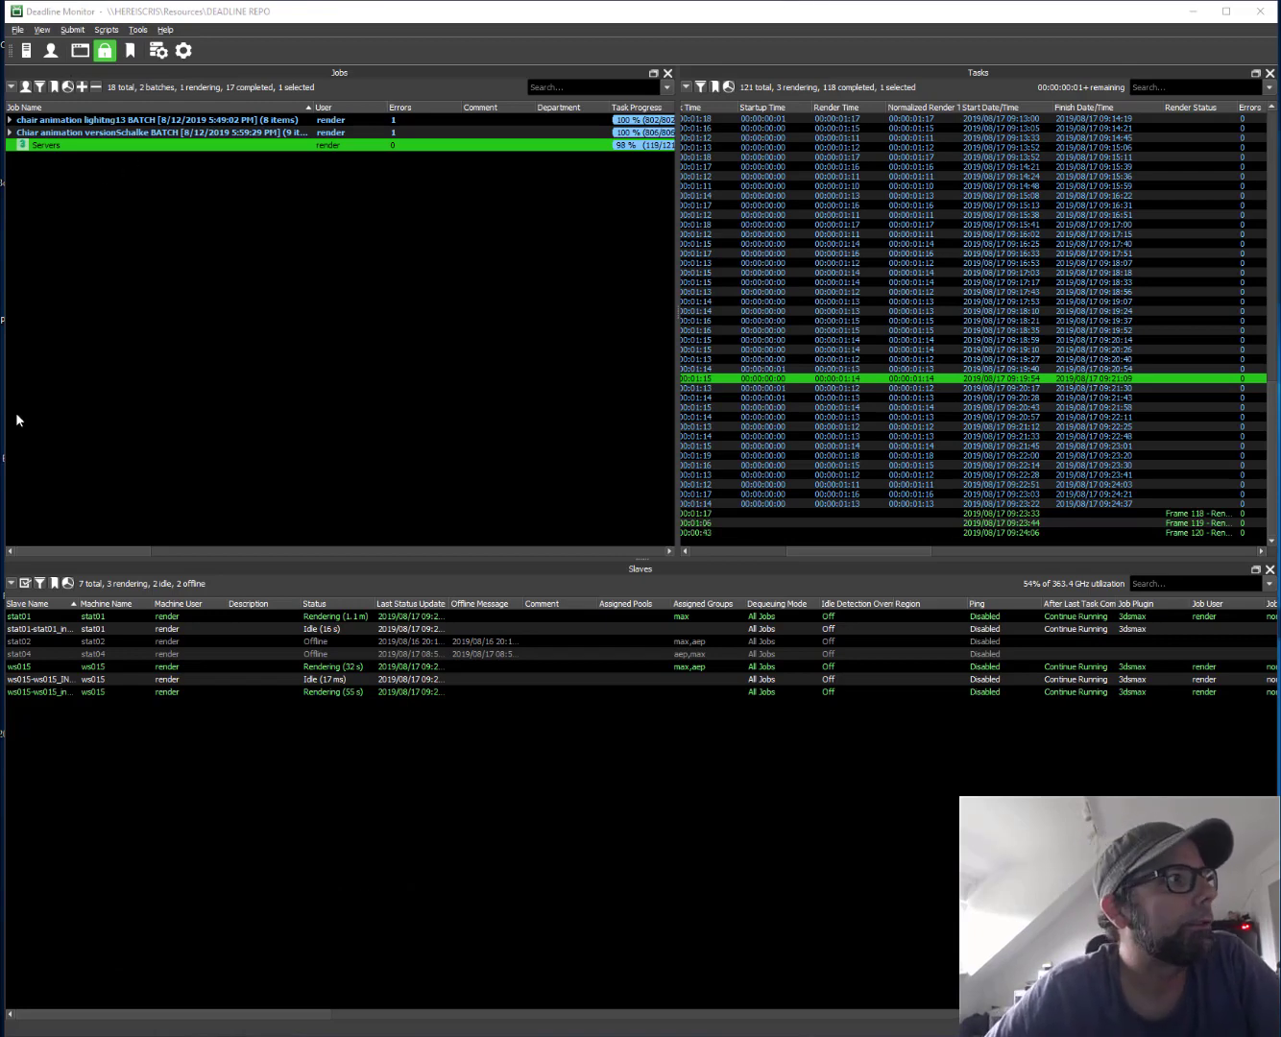
- Browse the stat01 and ws015 slaves' action menus, leaving ws015 selected
left_click(89, 666)
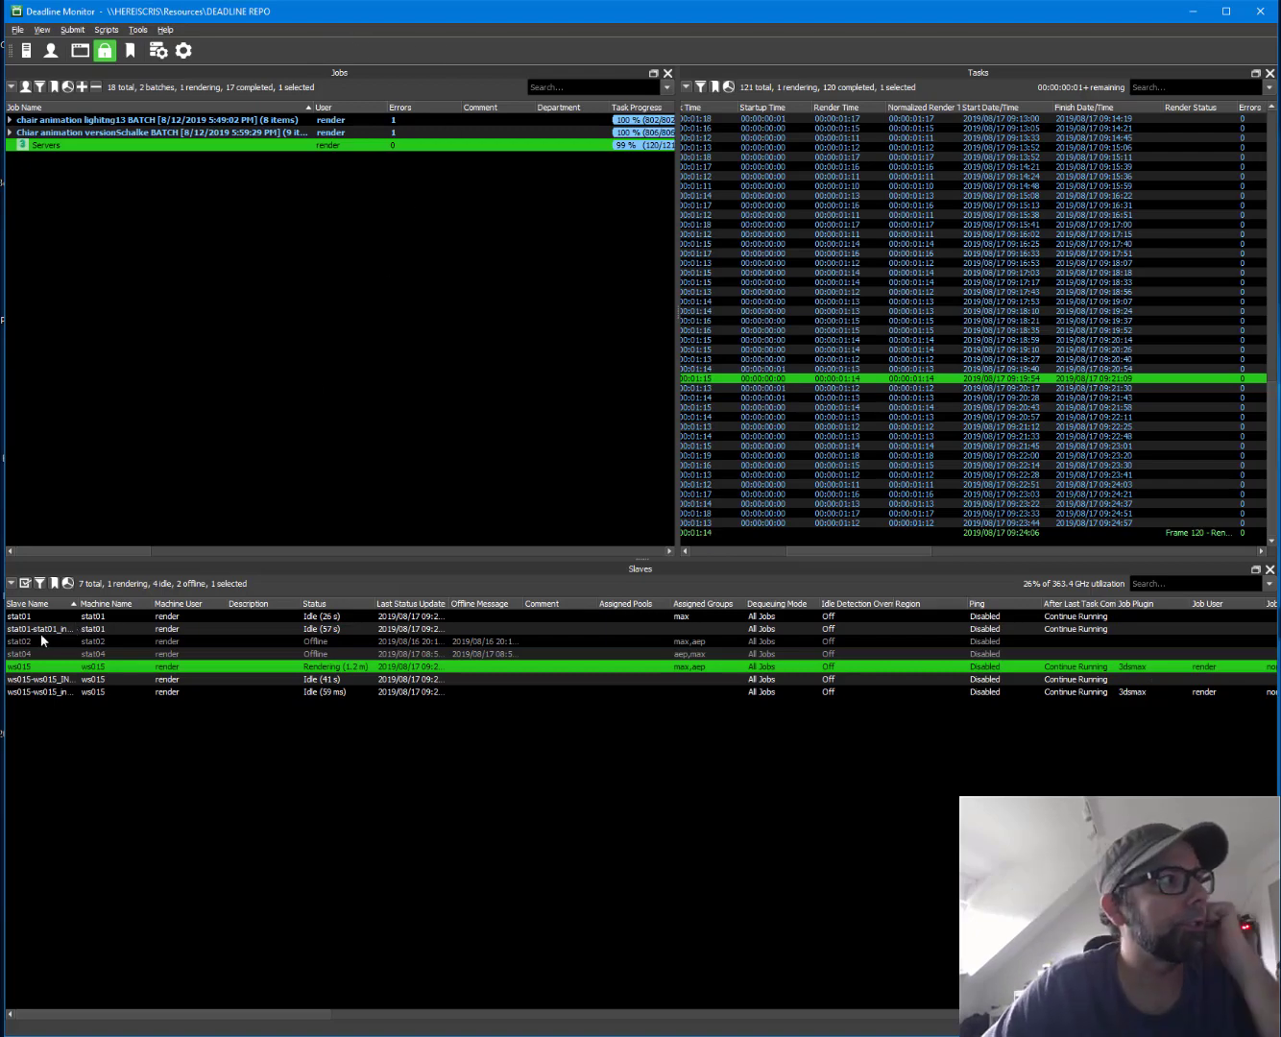
right_click(22, 617)
left_click(138, 30)
left_click(164, 185)
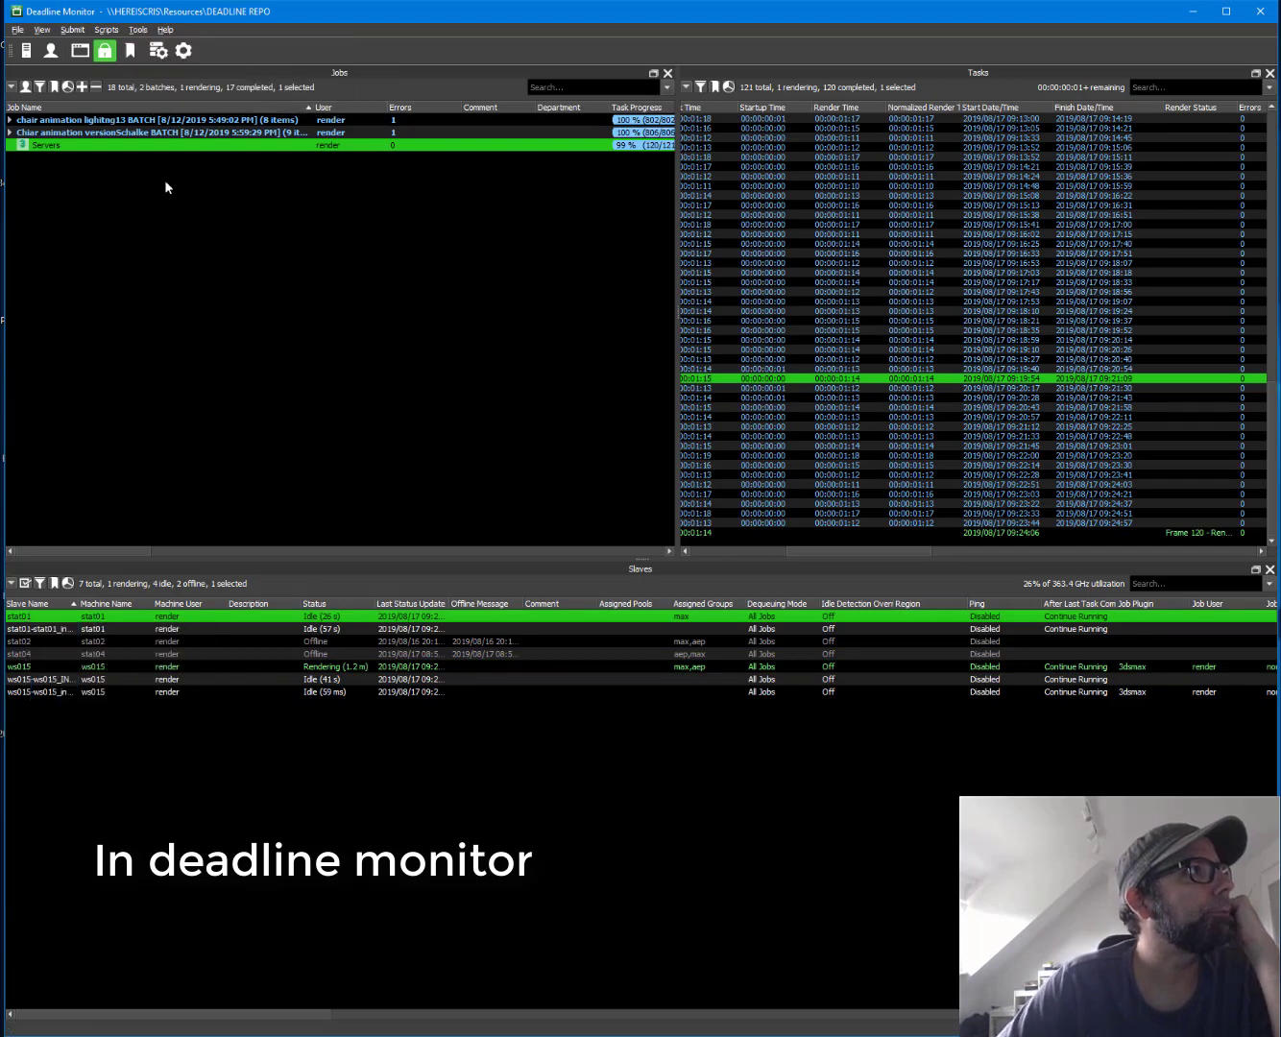
right_click(27, 666)
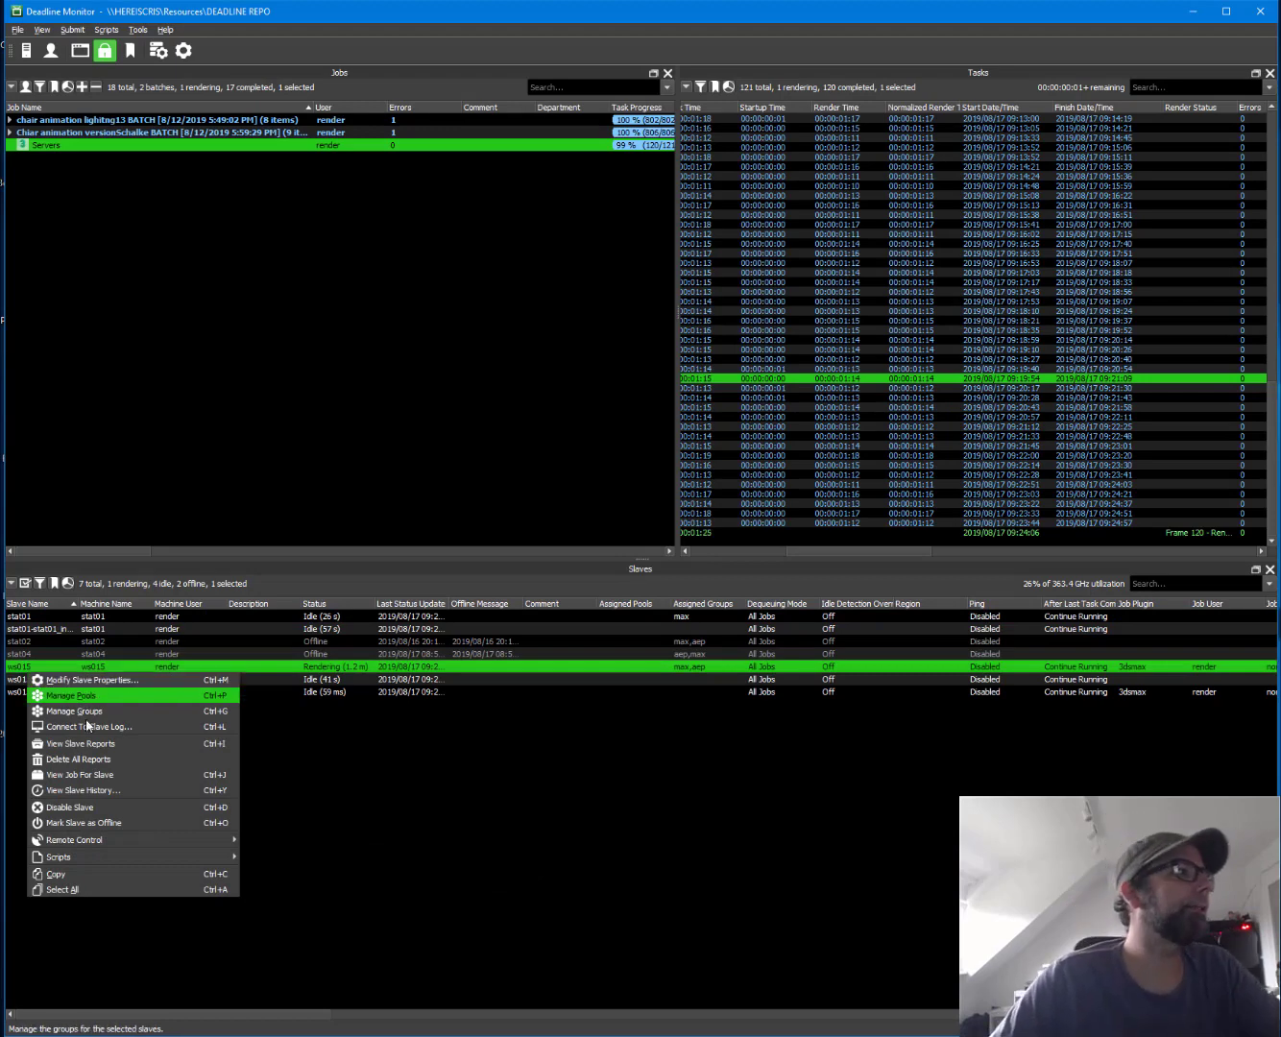
left_click(39, 616)
left_click(38, 667)
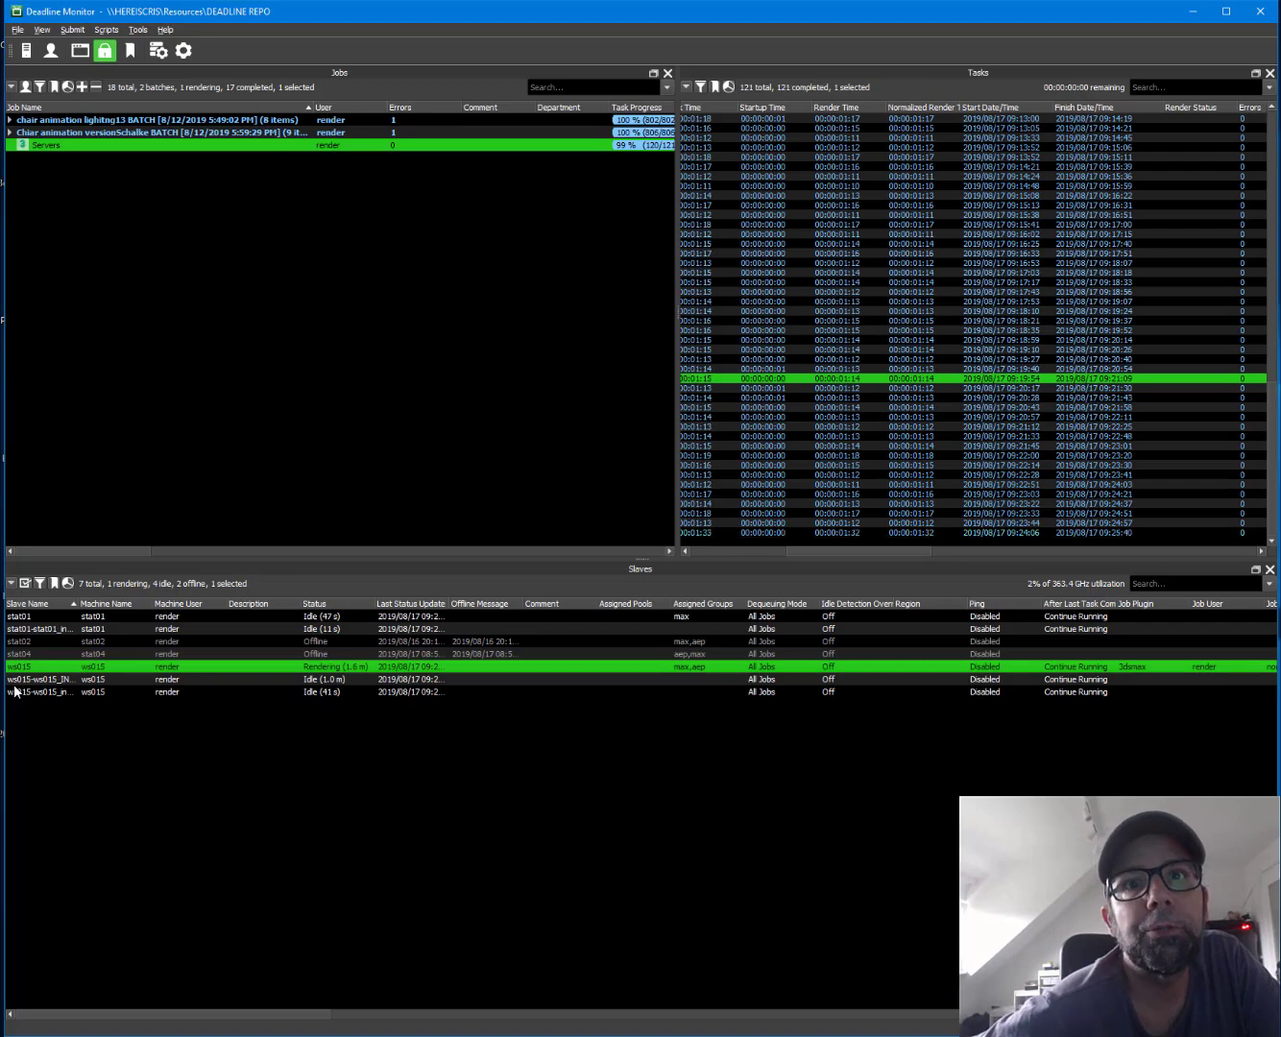
- Begin starting a new slave instance on ws015, then cancel it
right_click(56, 670)
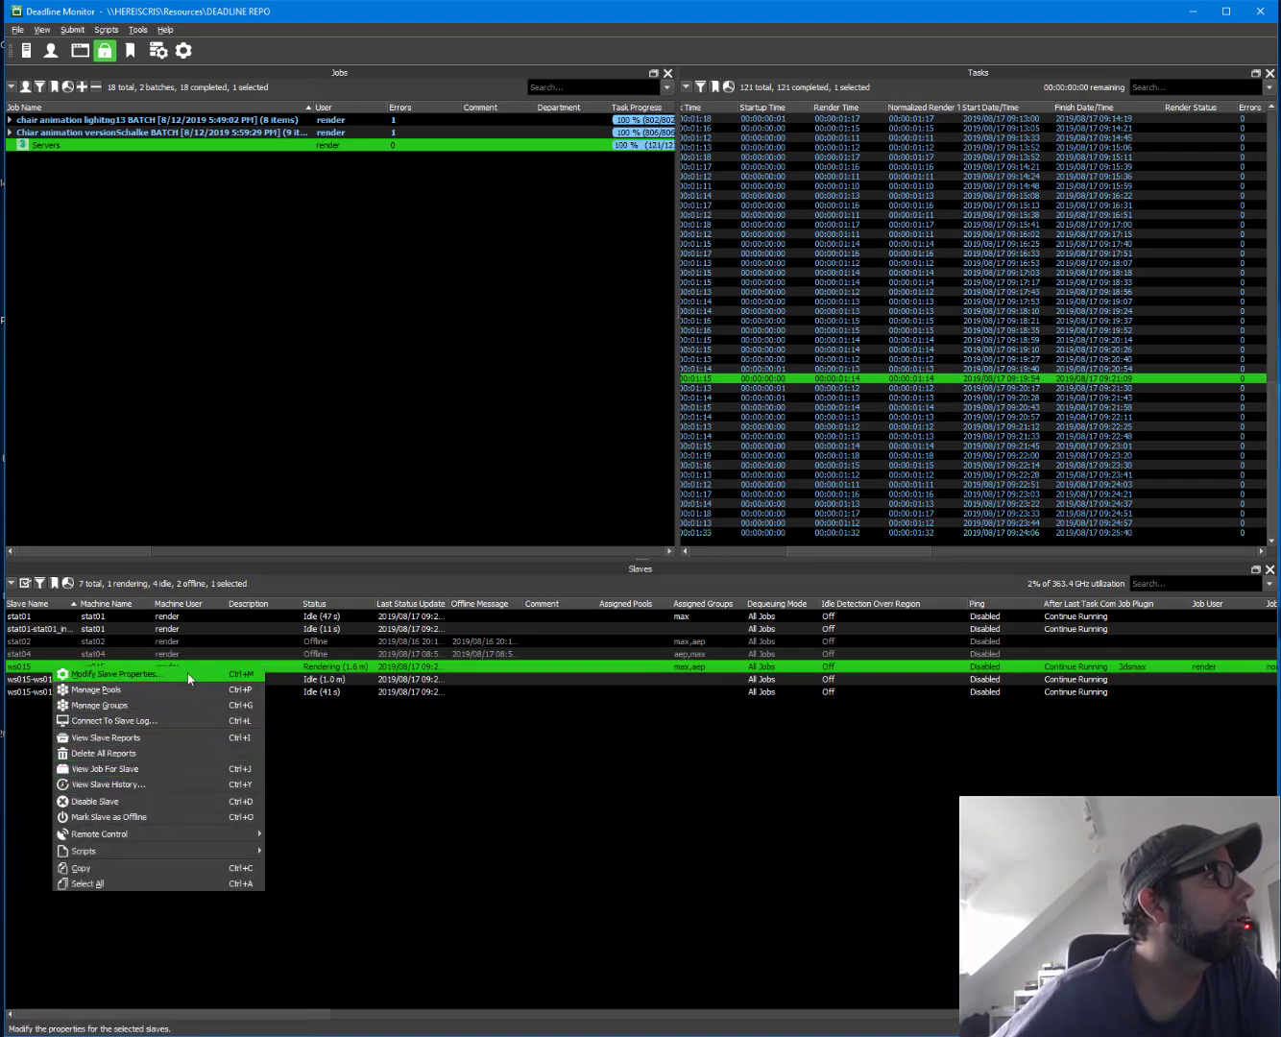
mouse_move(100, 833)
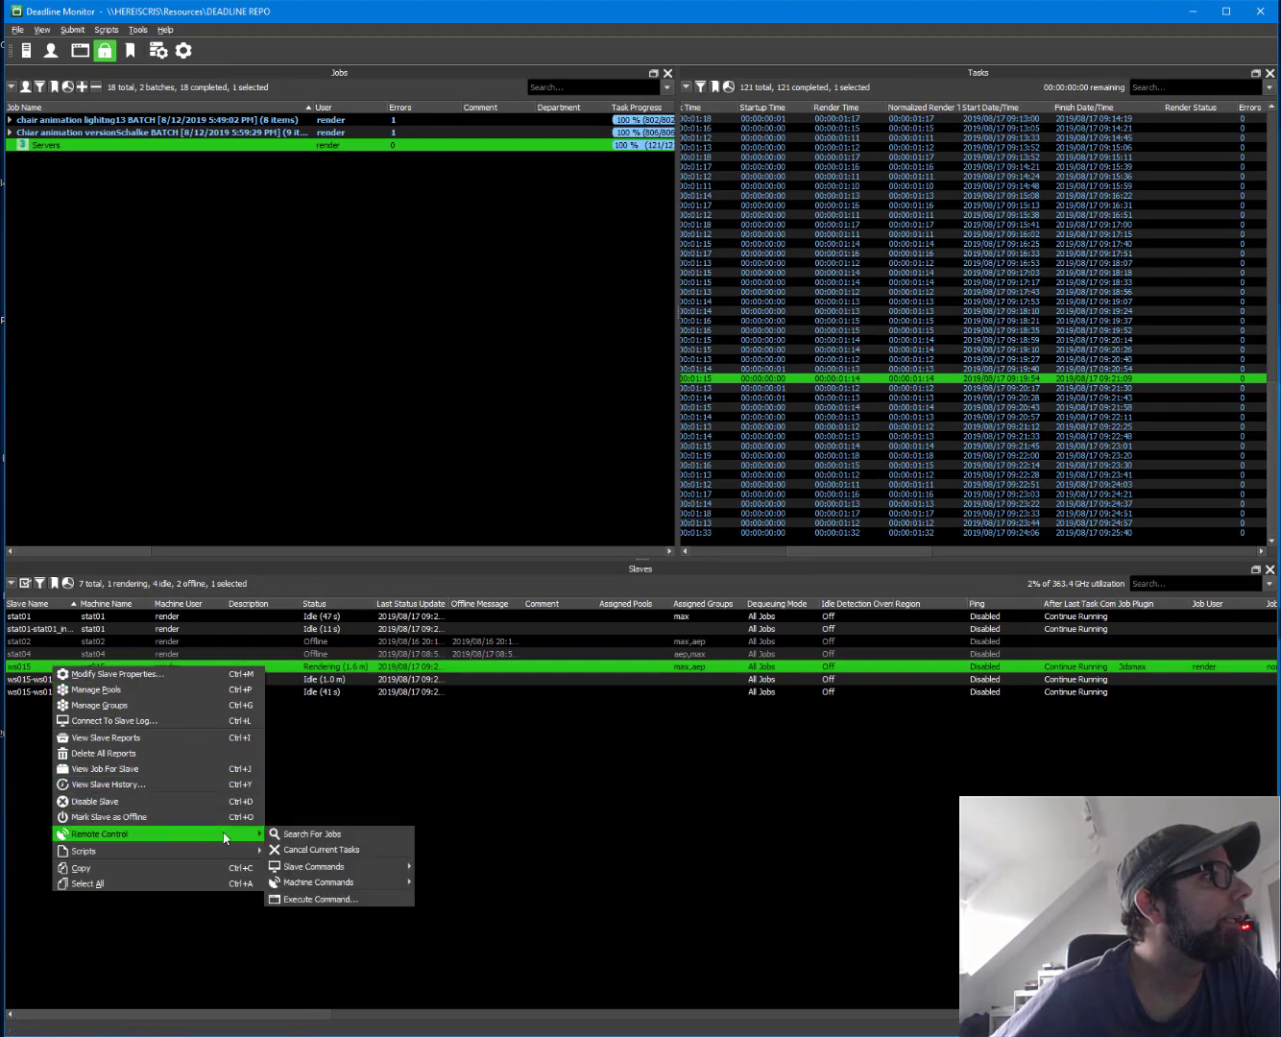
mouse_move(320, 866)
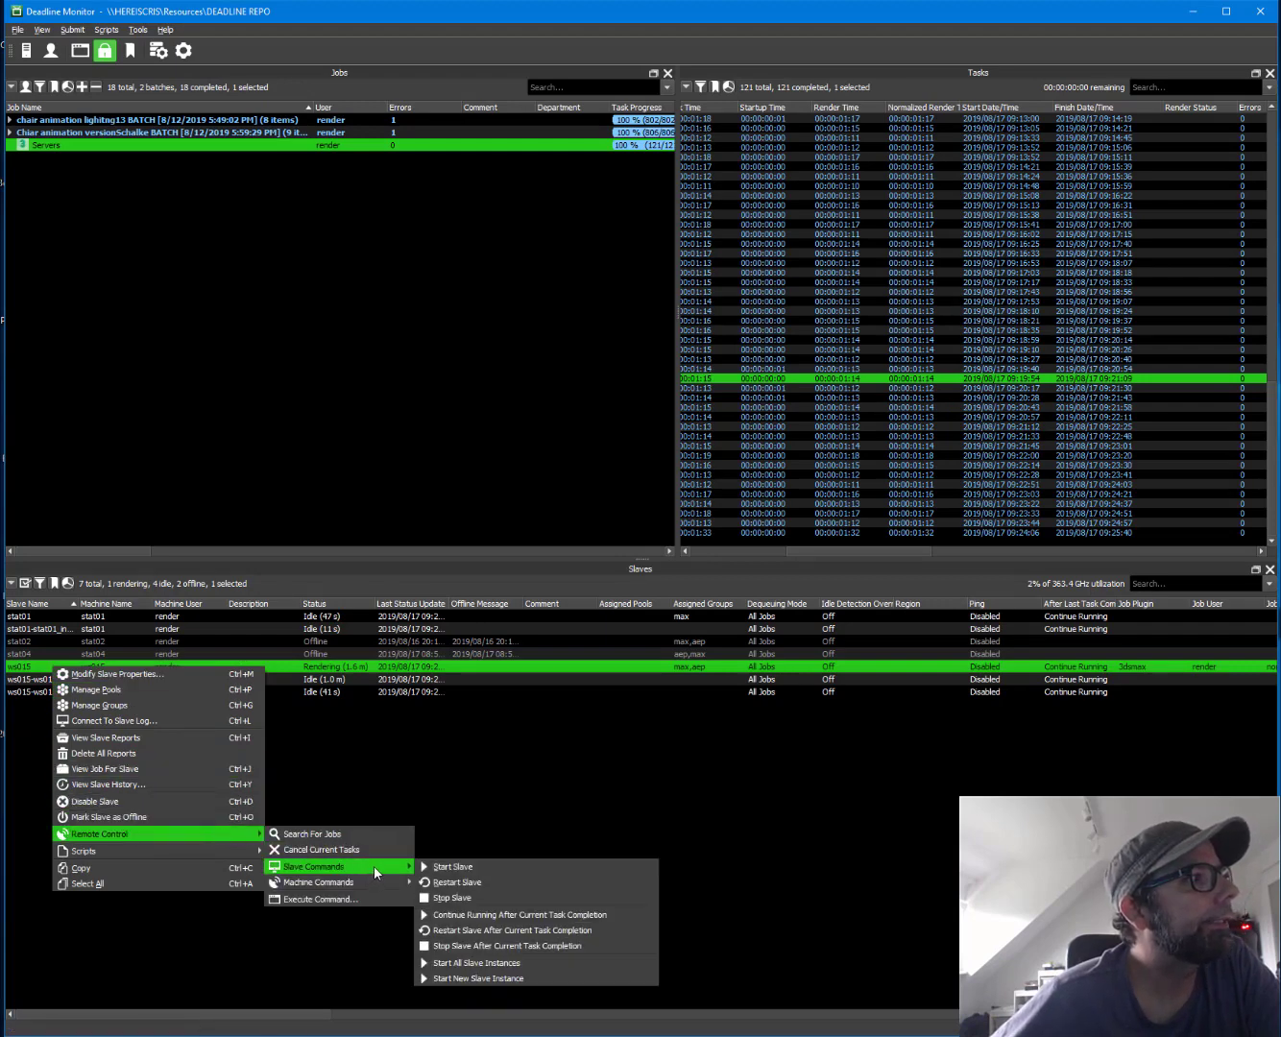
left_click(470, 979)
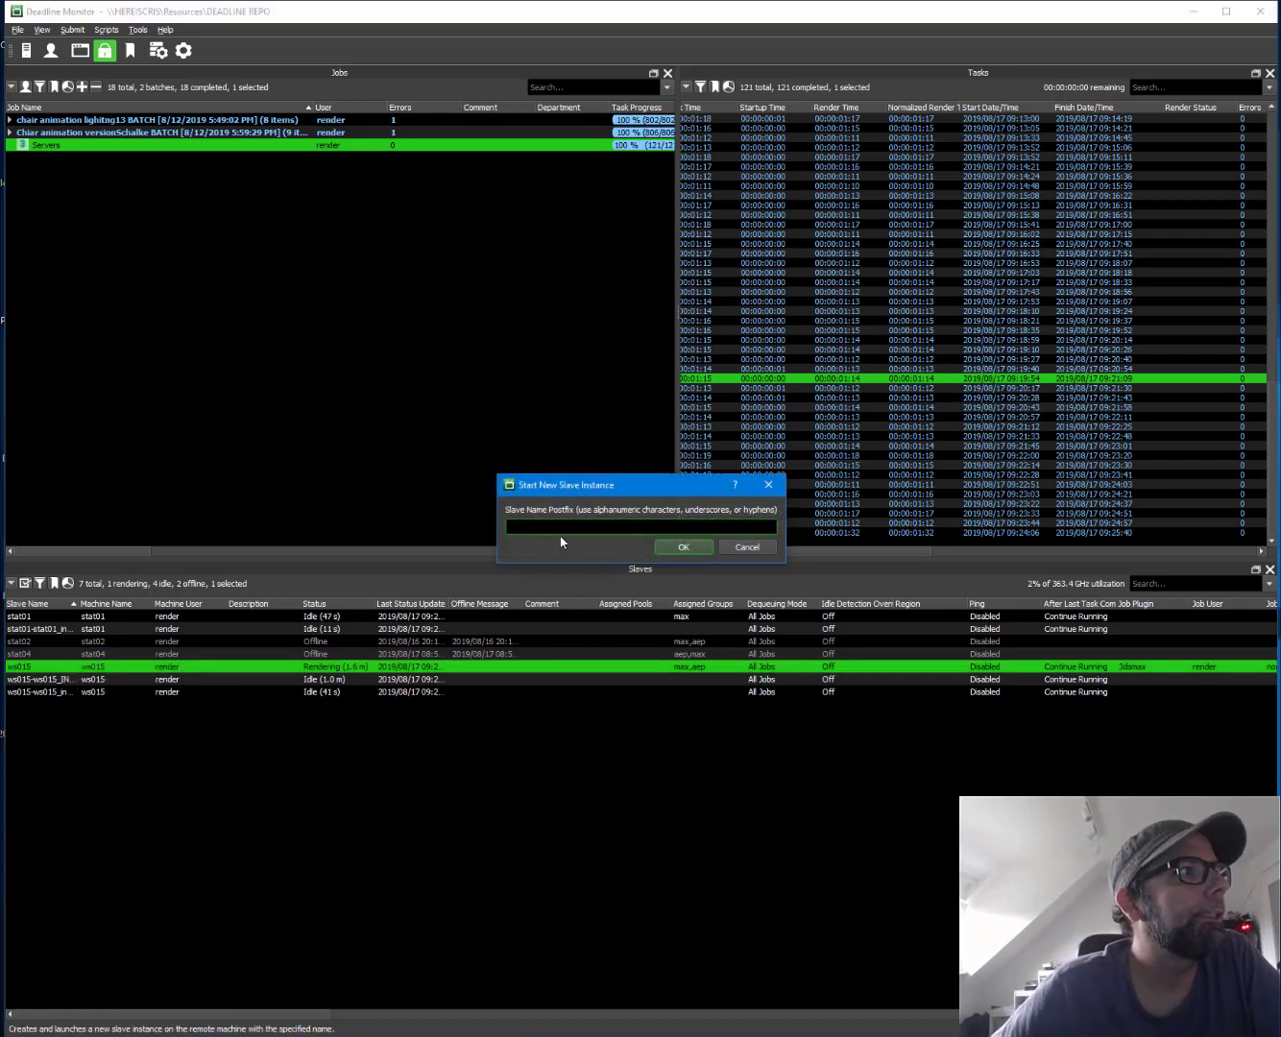
left_click(746, 546)
- Widen the Slave Name column so the full ws015 instance names show
left_click(63, 680)
left_click_drag(75, 605, 148, 605)
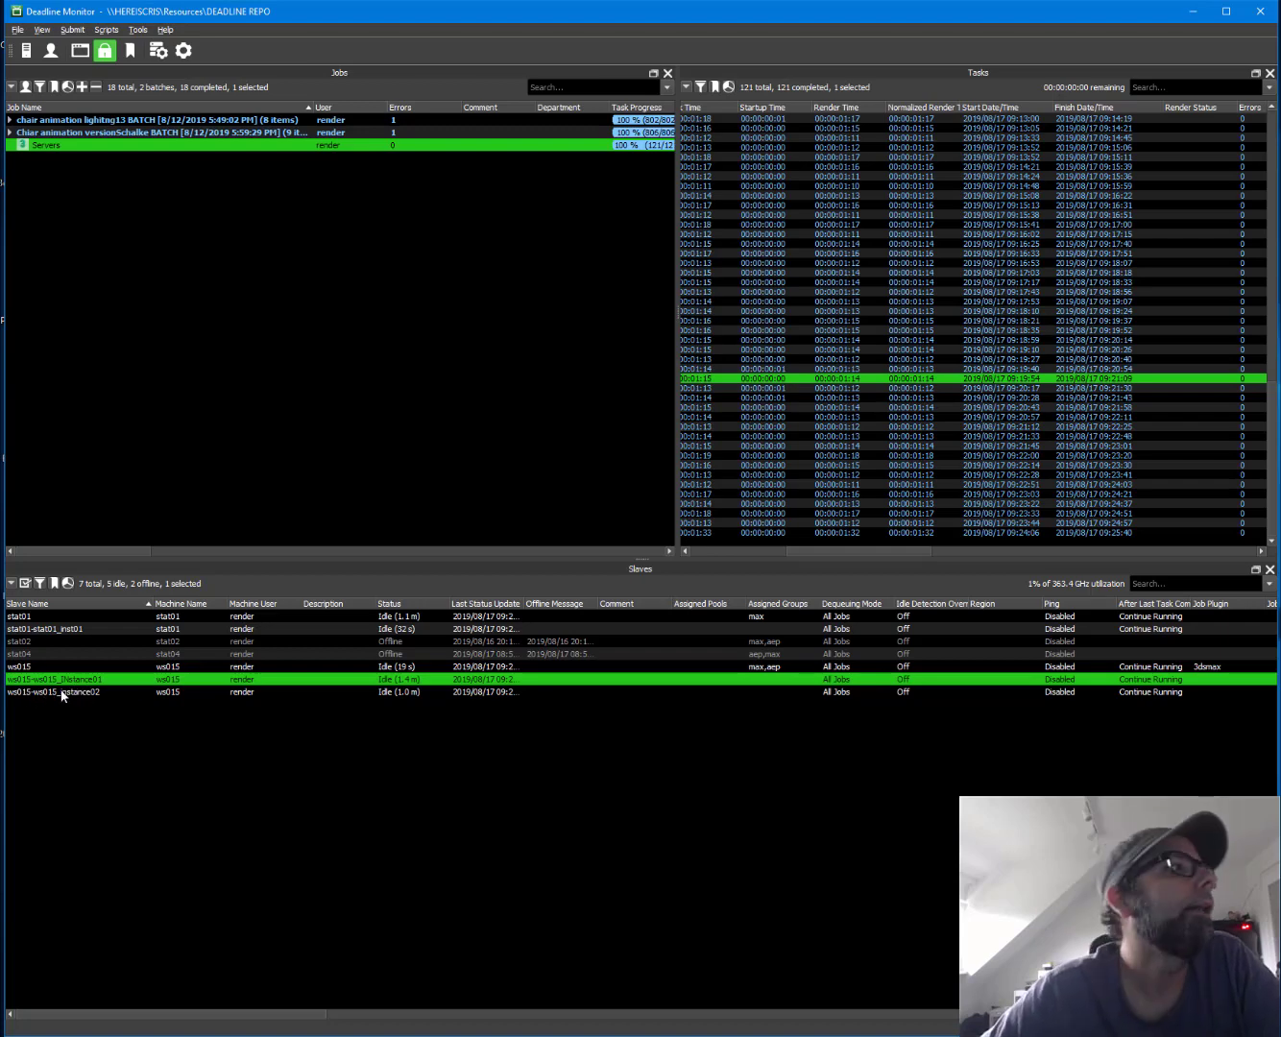
left_click(62, 692)
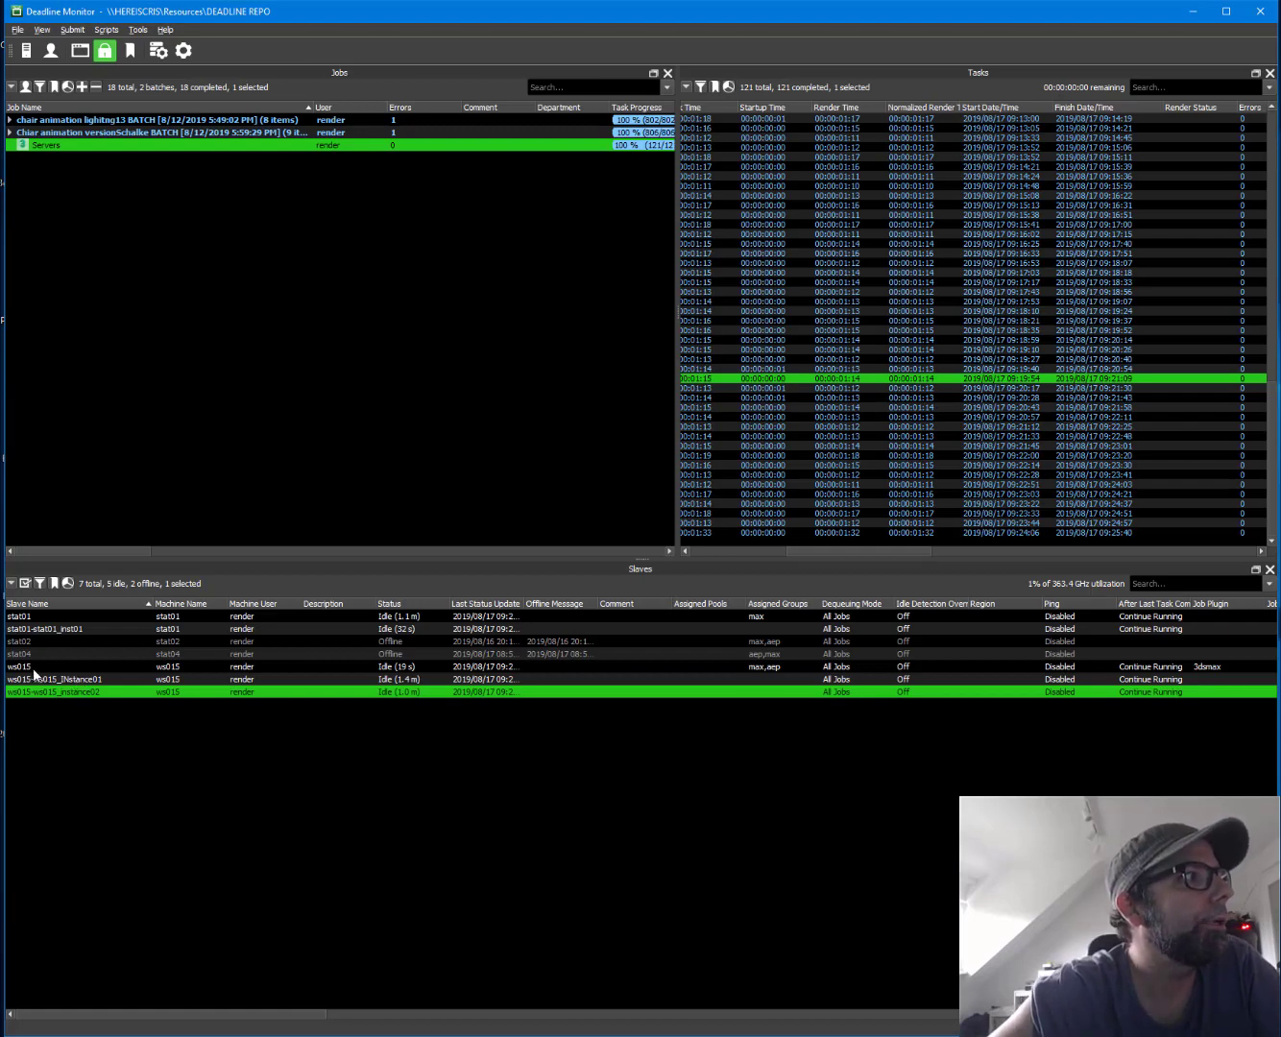
- Override ws015's GPU affinity to use only GPUs 0–2
right_click(33, 667)
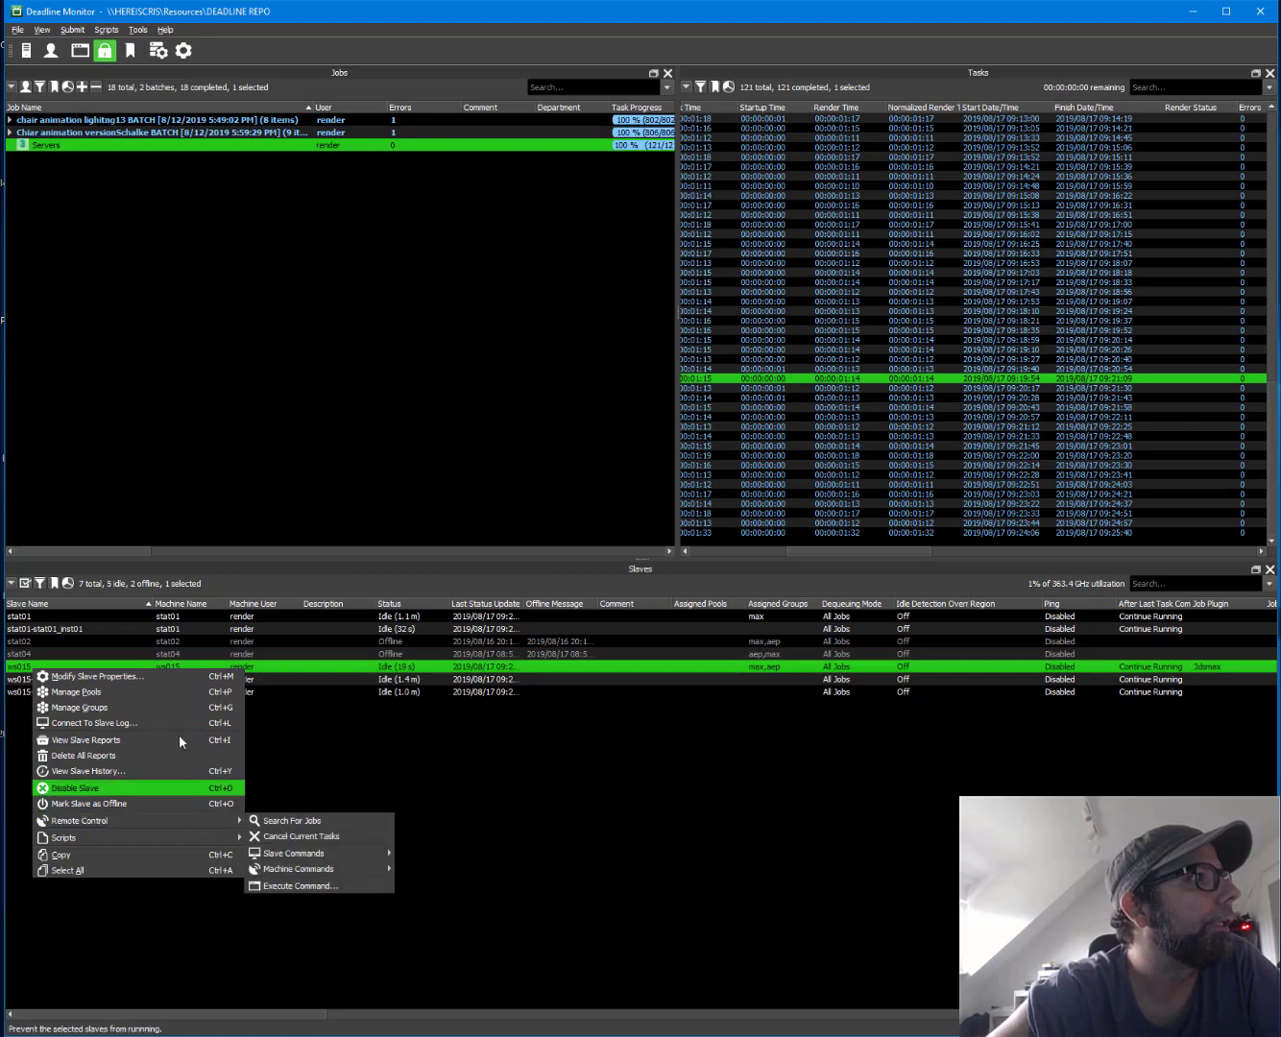
key("Escape")
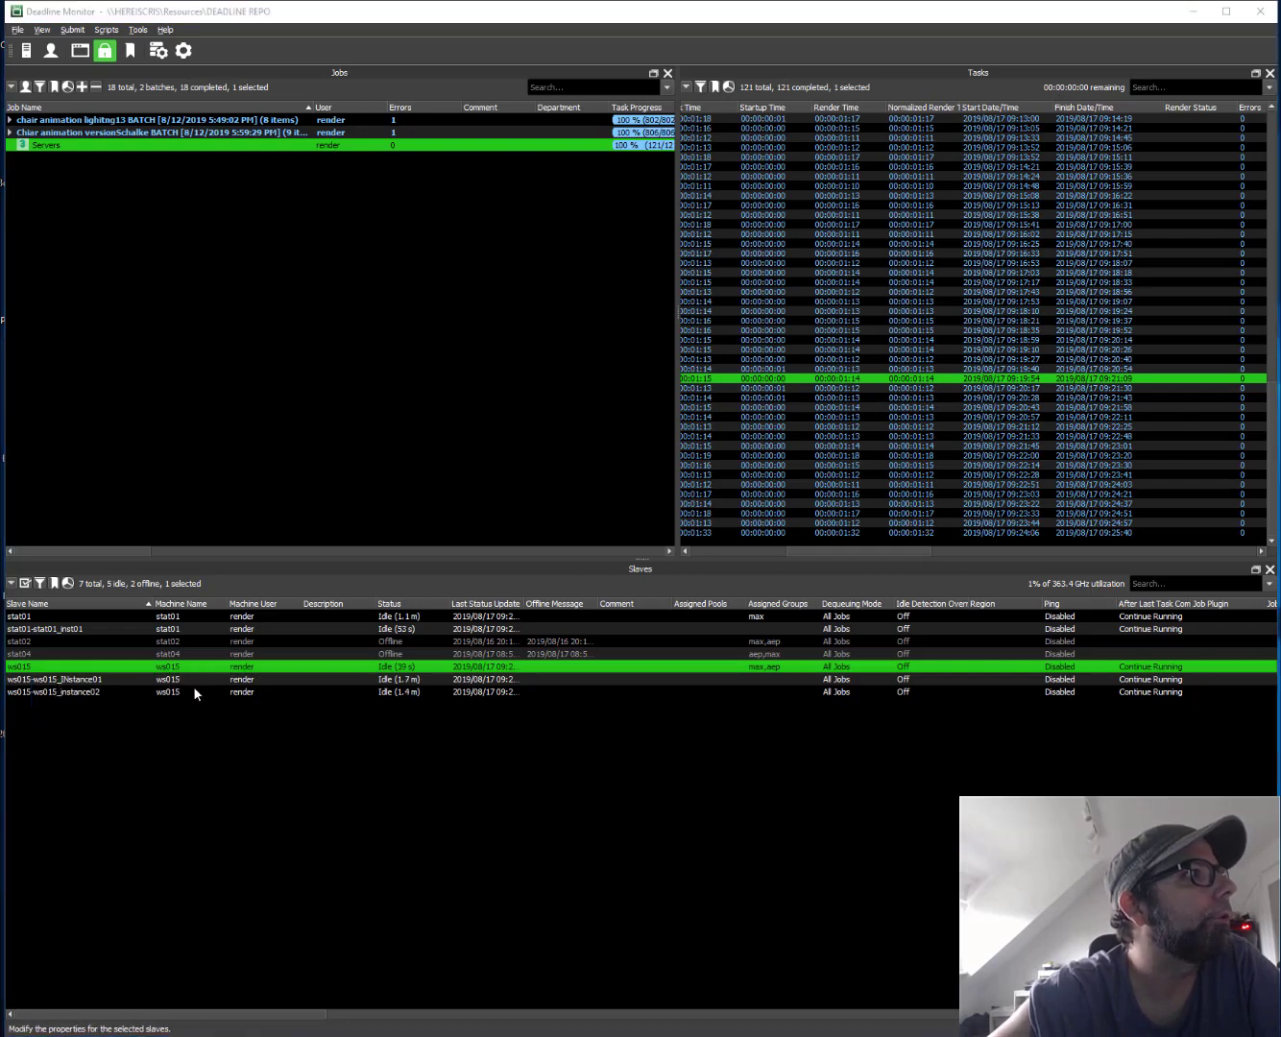
left_click(400, 413)
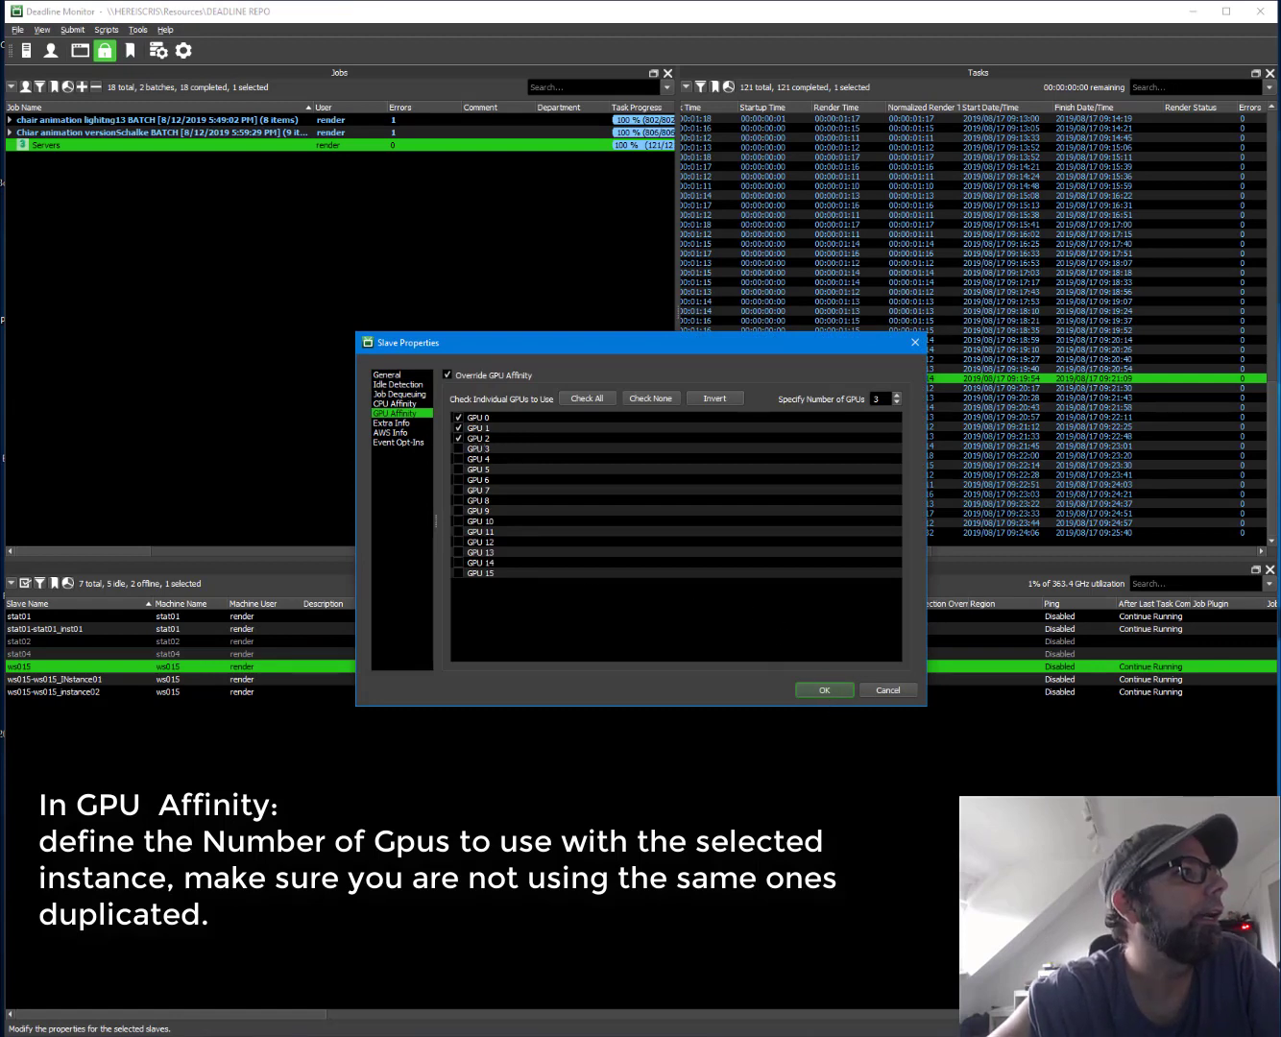
left_click(887, 690)
- Override ws015-ws015_INstance01's GPU affinity to use GPUs 3–5
right_click(80, 678)
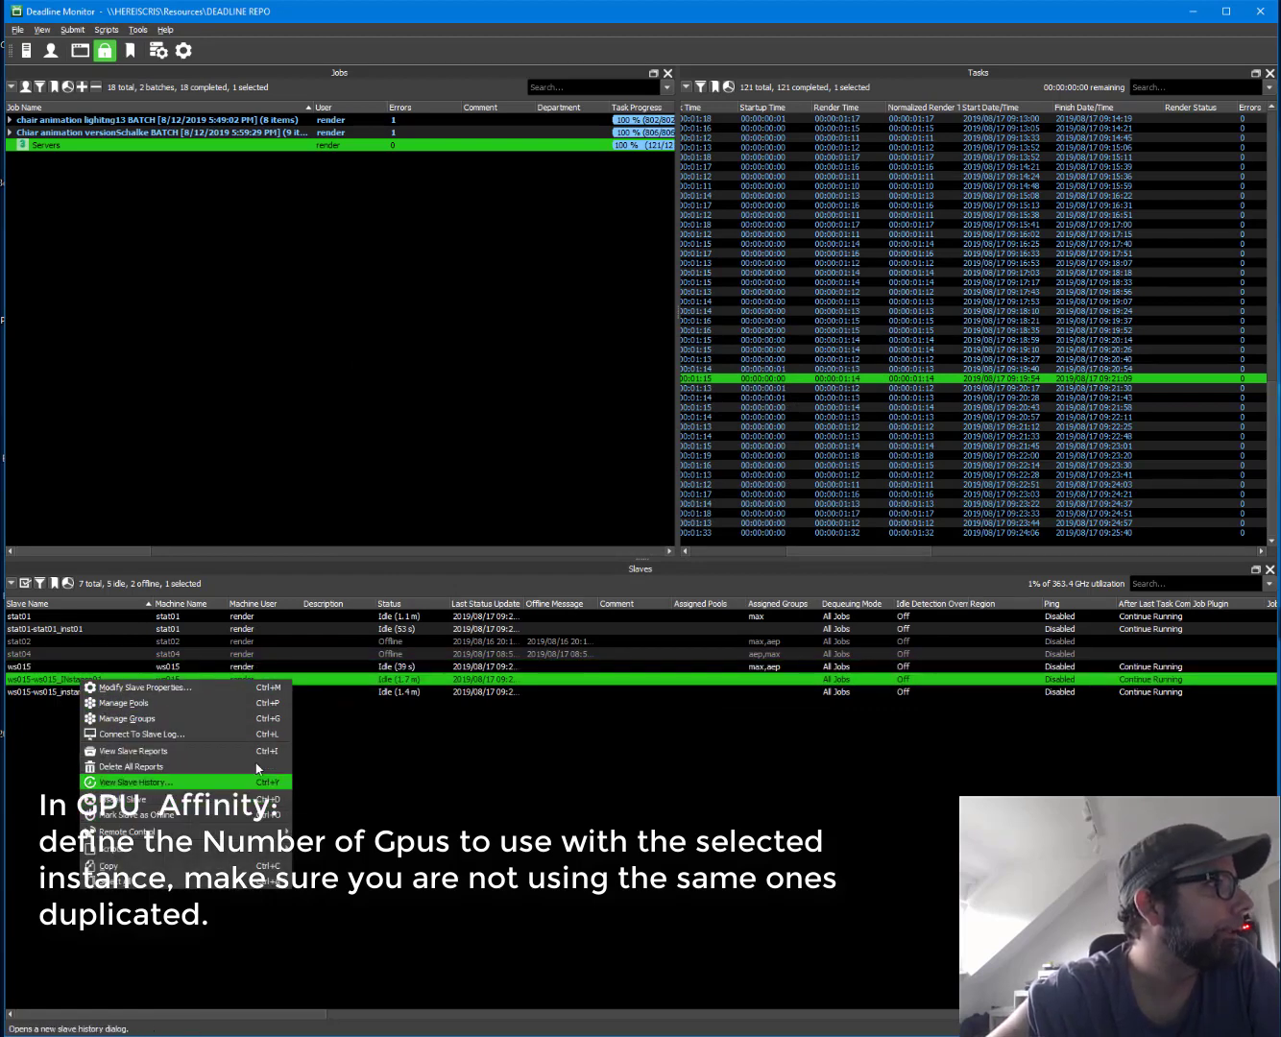
left_click(145, 687)
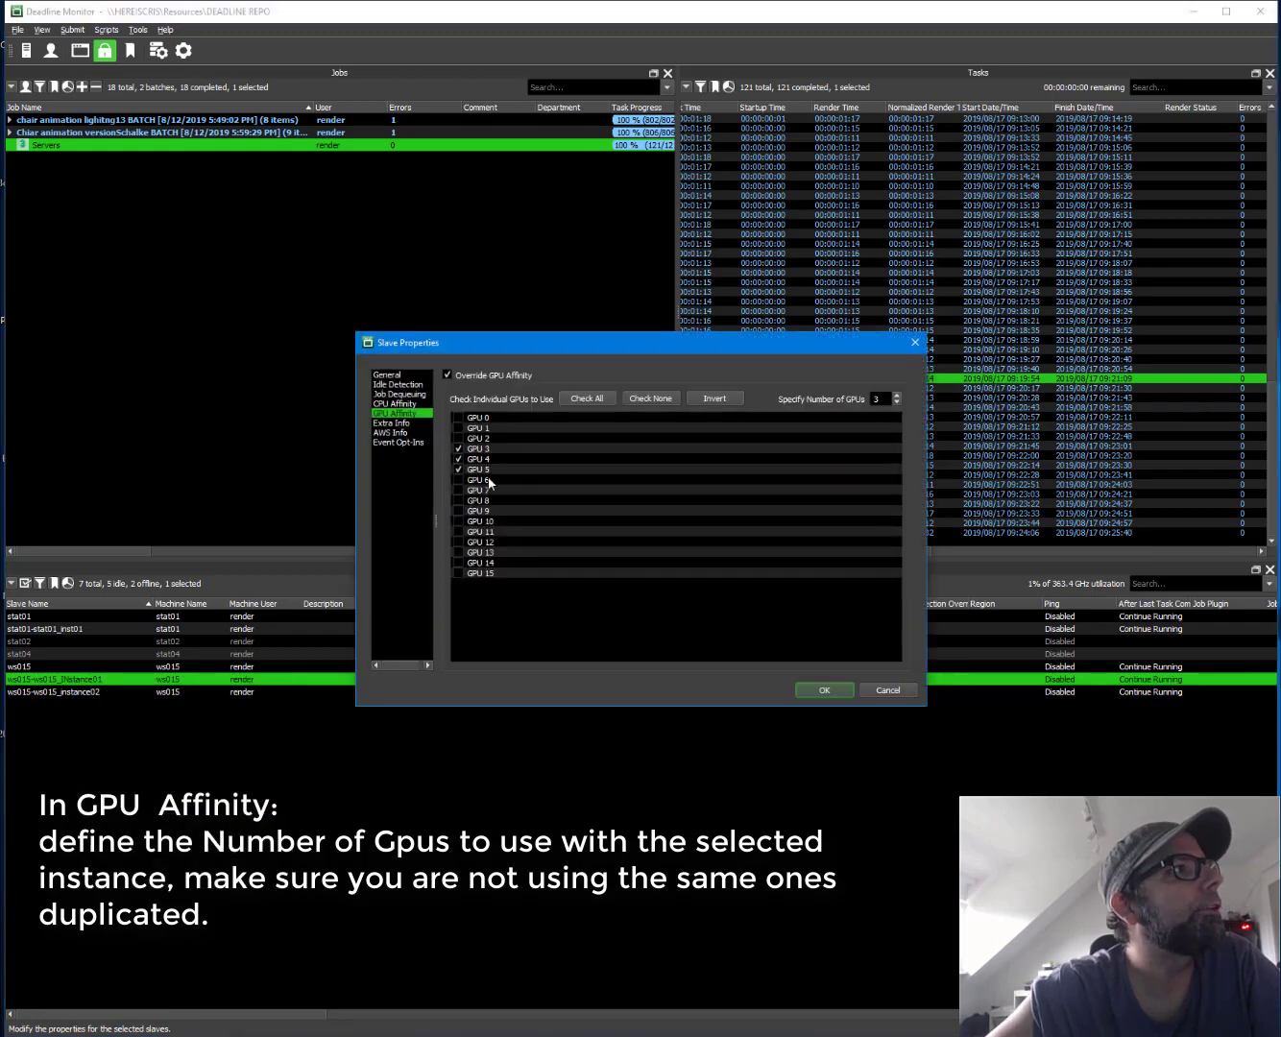
left_click(887, 690)
right_click(79, 692)
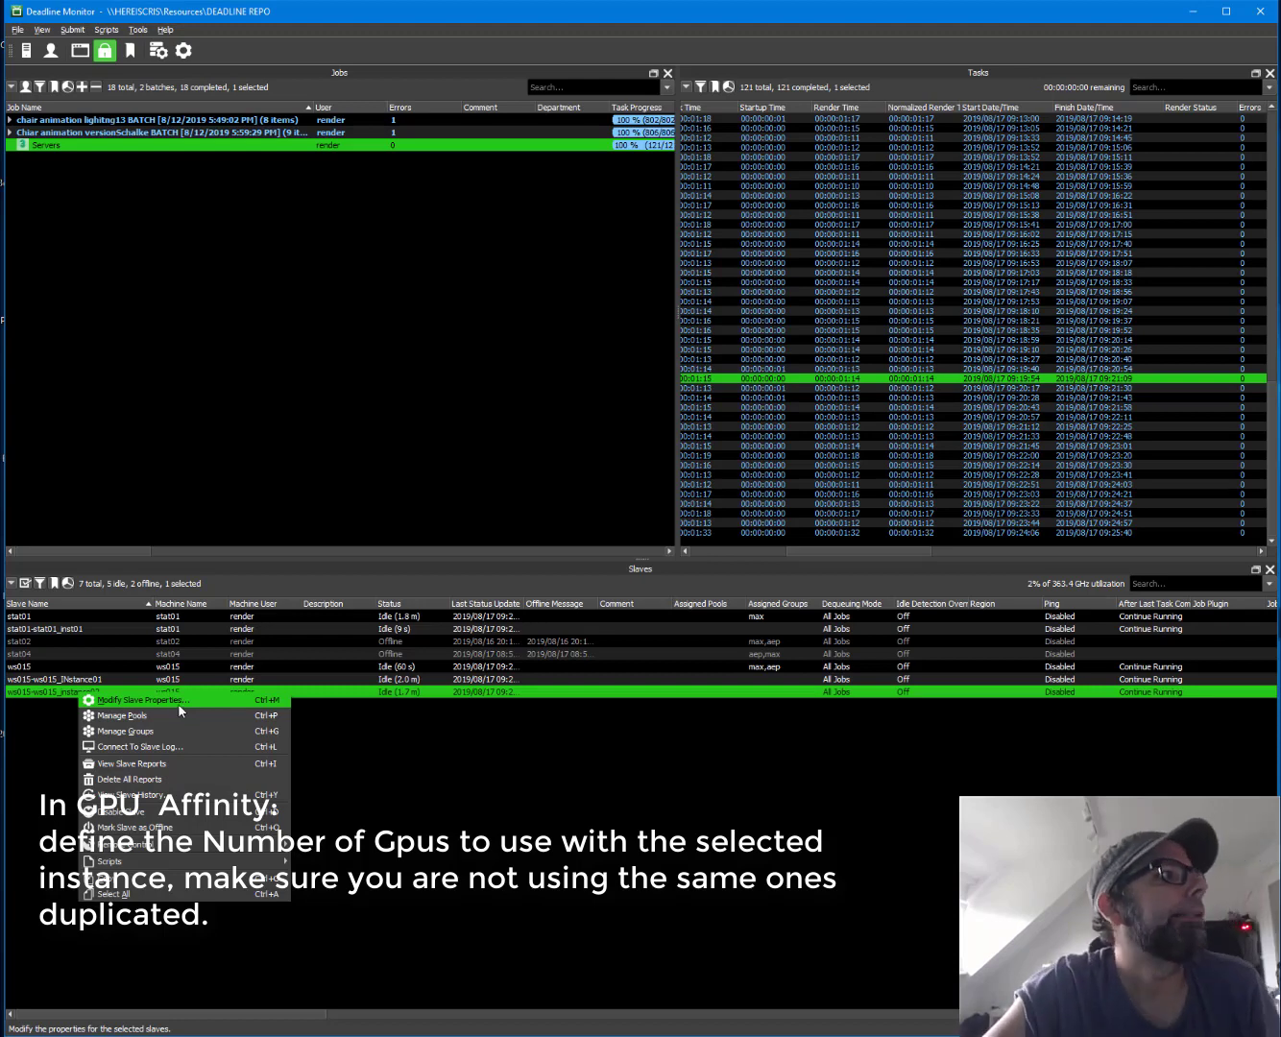
- Assign instance02 GPUs 6–9, briefly toggling the CPU affinity override on and off
left_click(189, 700)
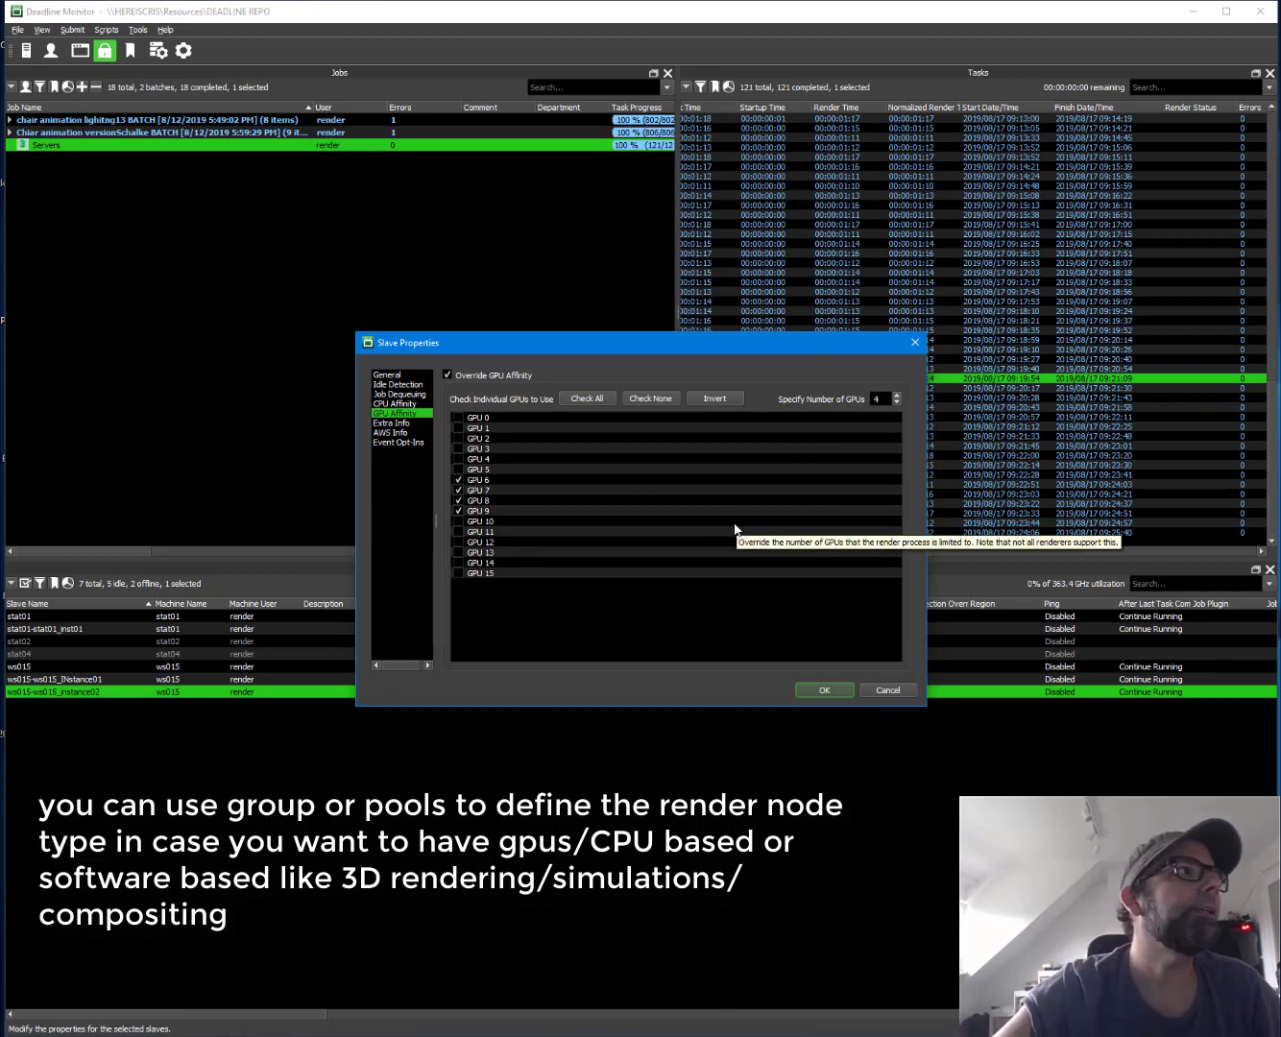
left_click(395, 405)
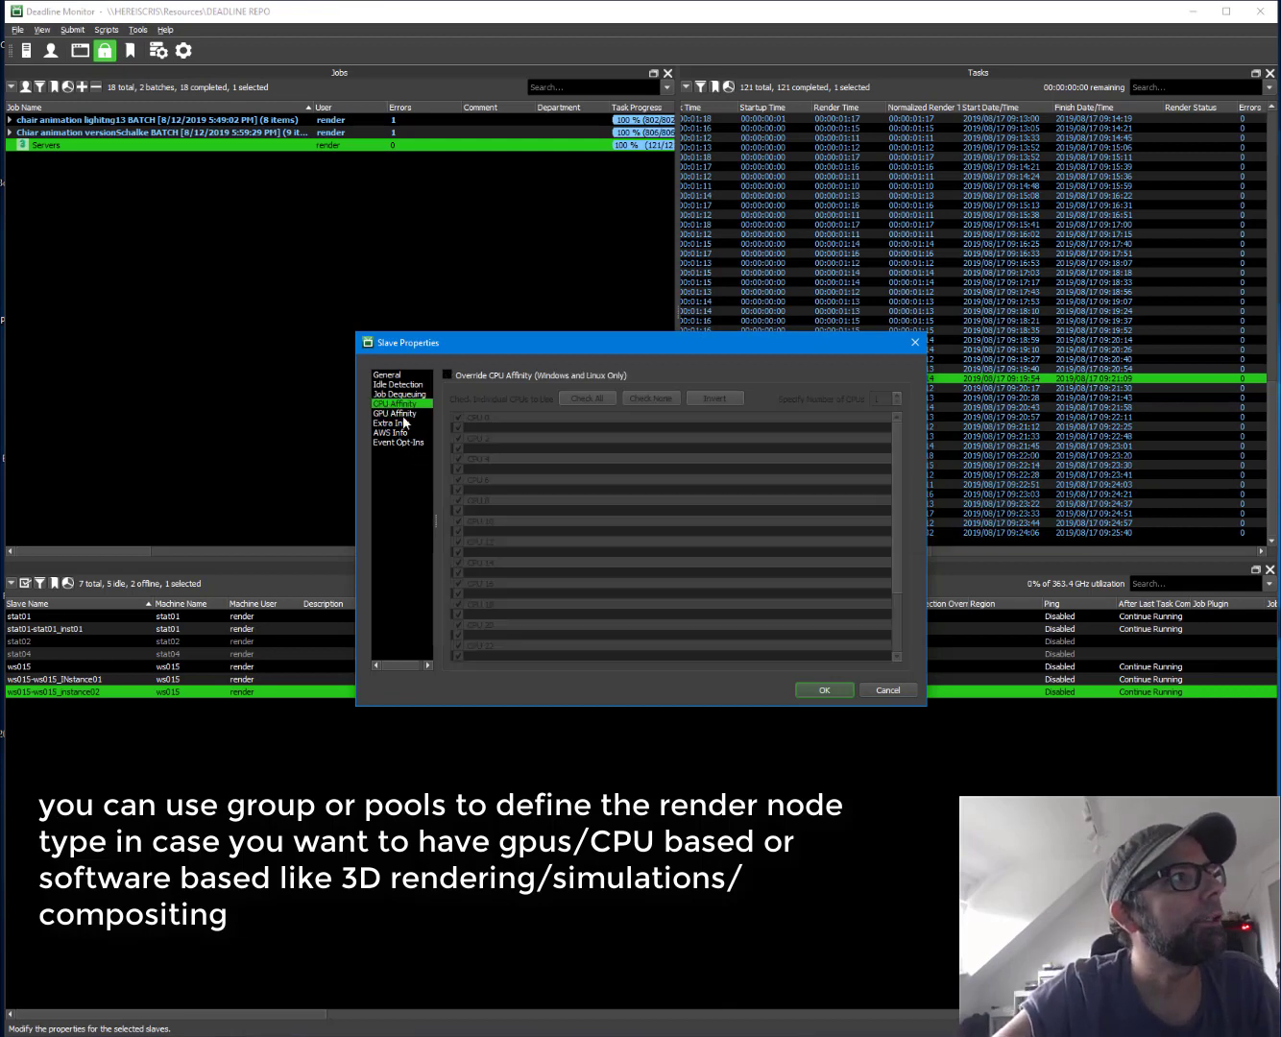
left_click(462, 376)
left_click(448, 376)
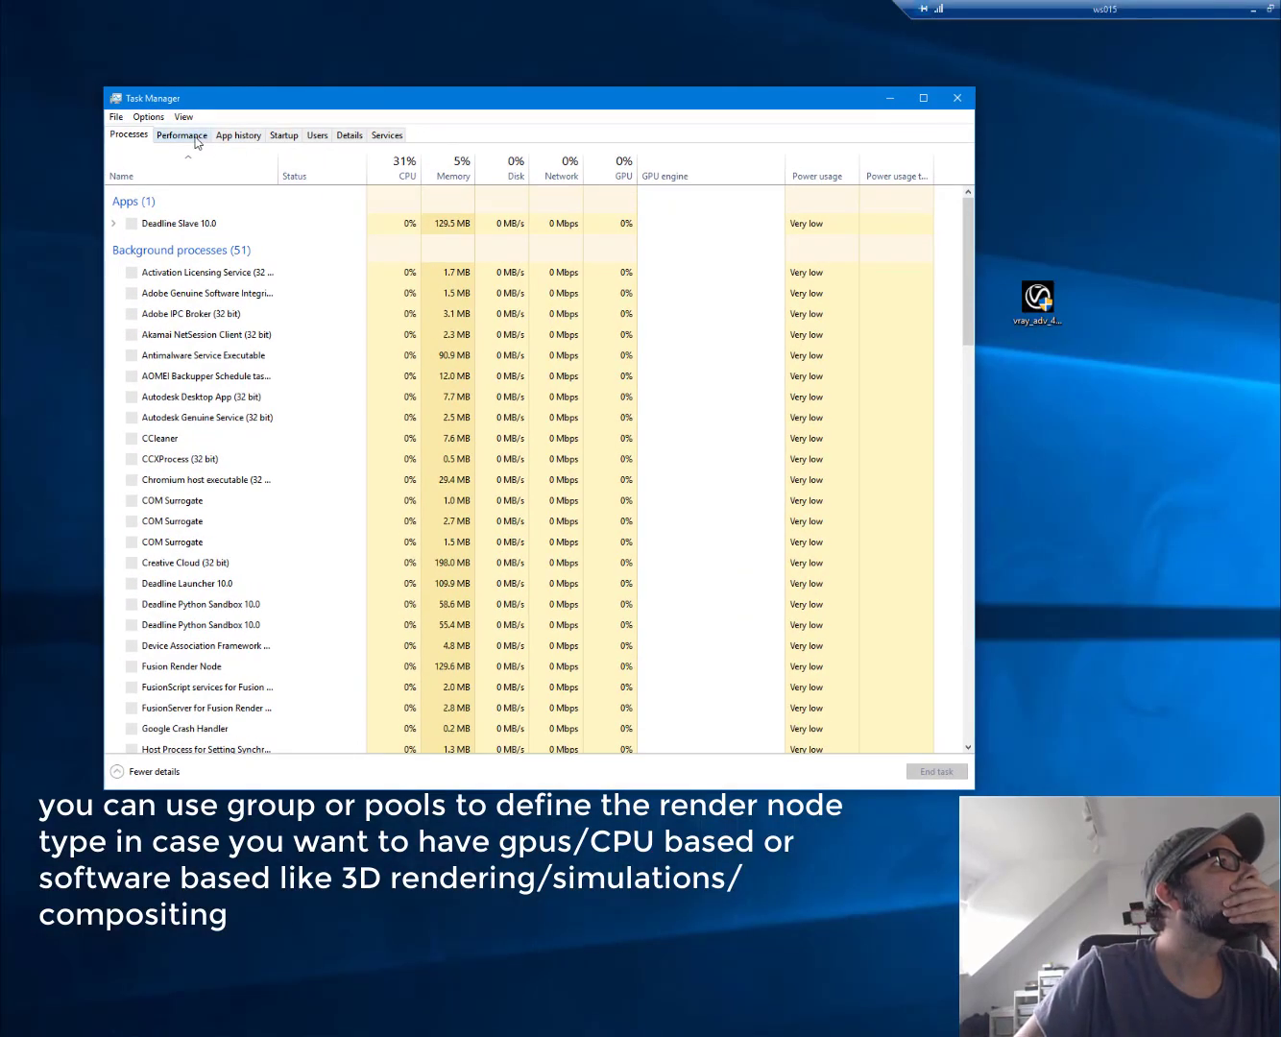
- Switch Task Manager to Performance to see per-core CPU graphs and GTX 1080 Ti GPUs
left_click(183, 135)
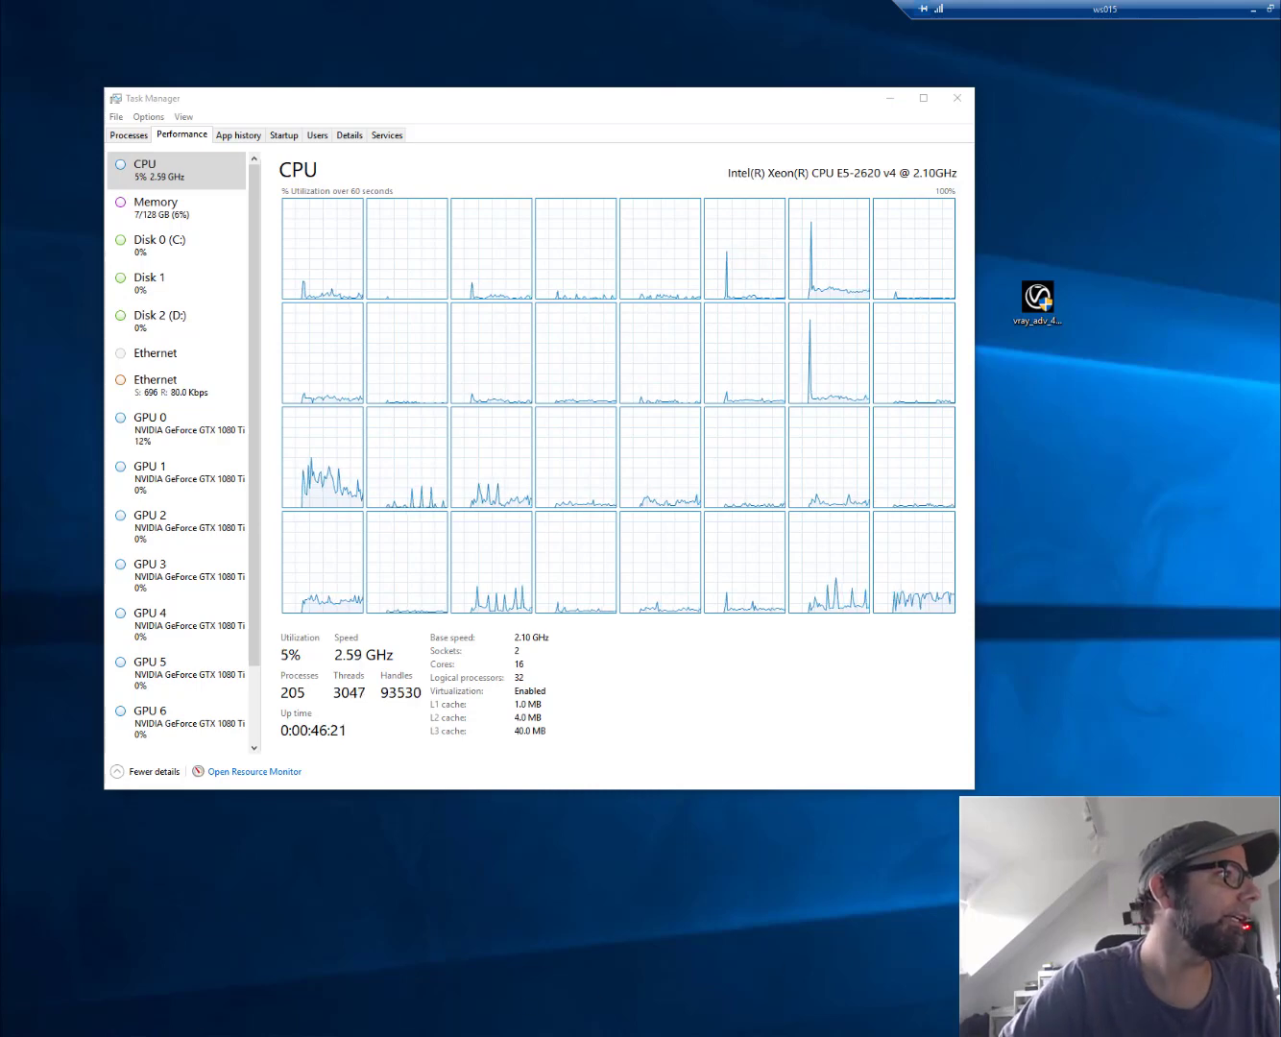
- Bring up the ws015, INstance01 and instance02 Deadline Slave windows and arrange them side by side
left_click(107, 1001)
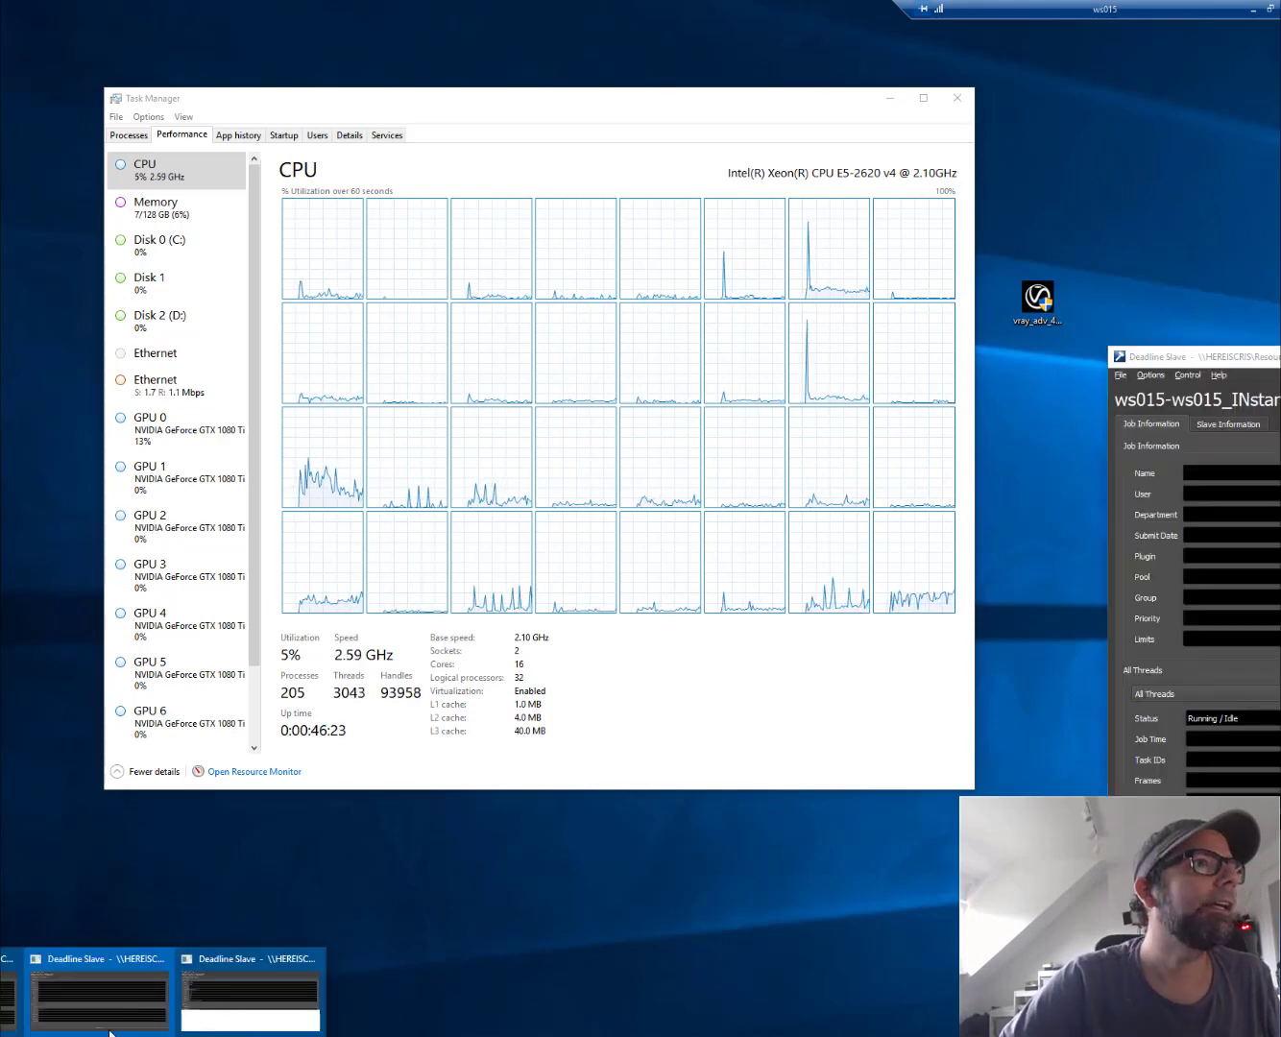
left_click(118, 1027)
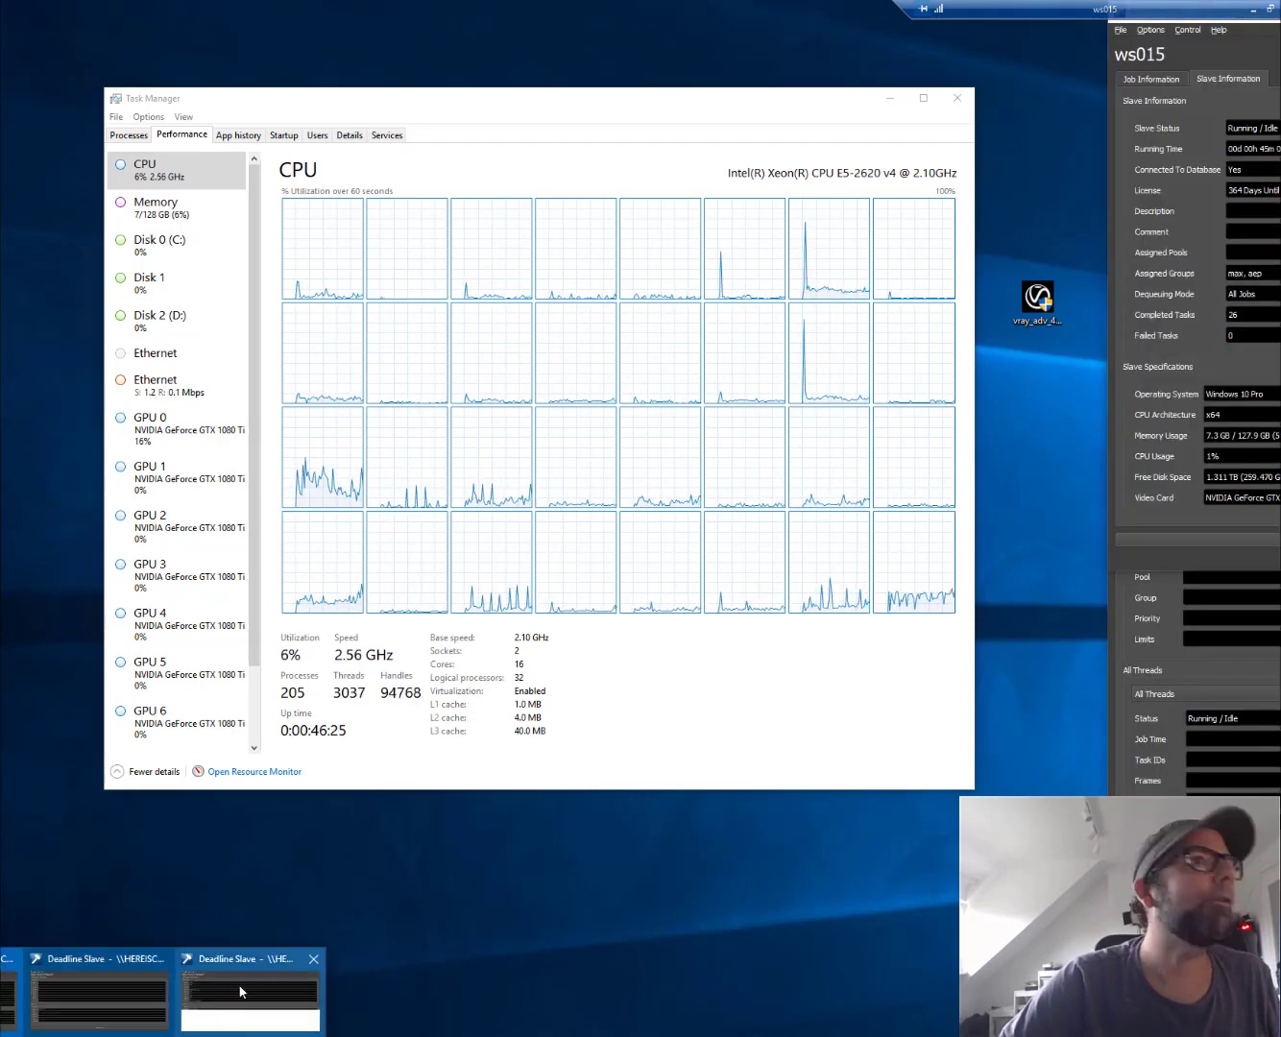
left_click(248, 988)
left_click_drag(1151, 738, 814, 683)
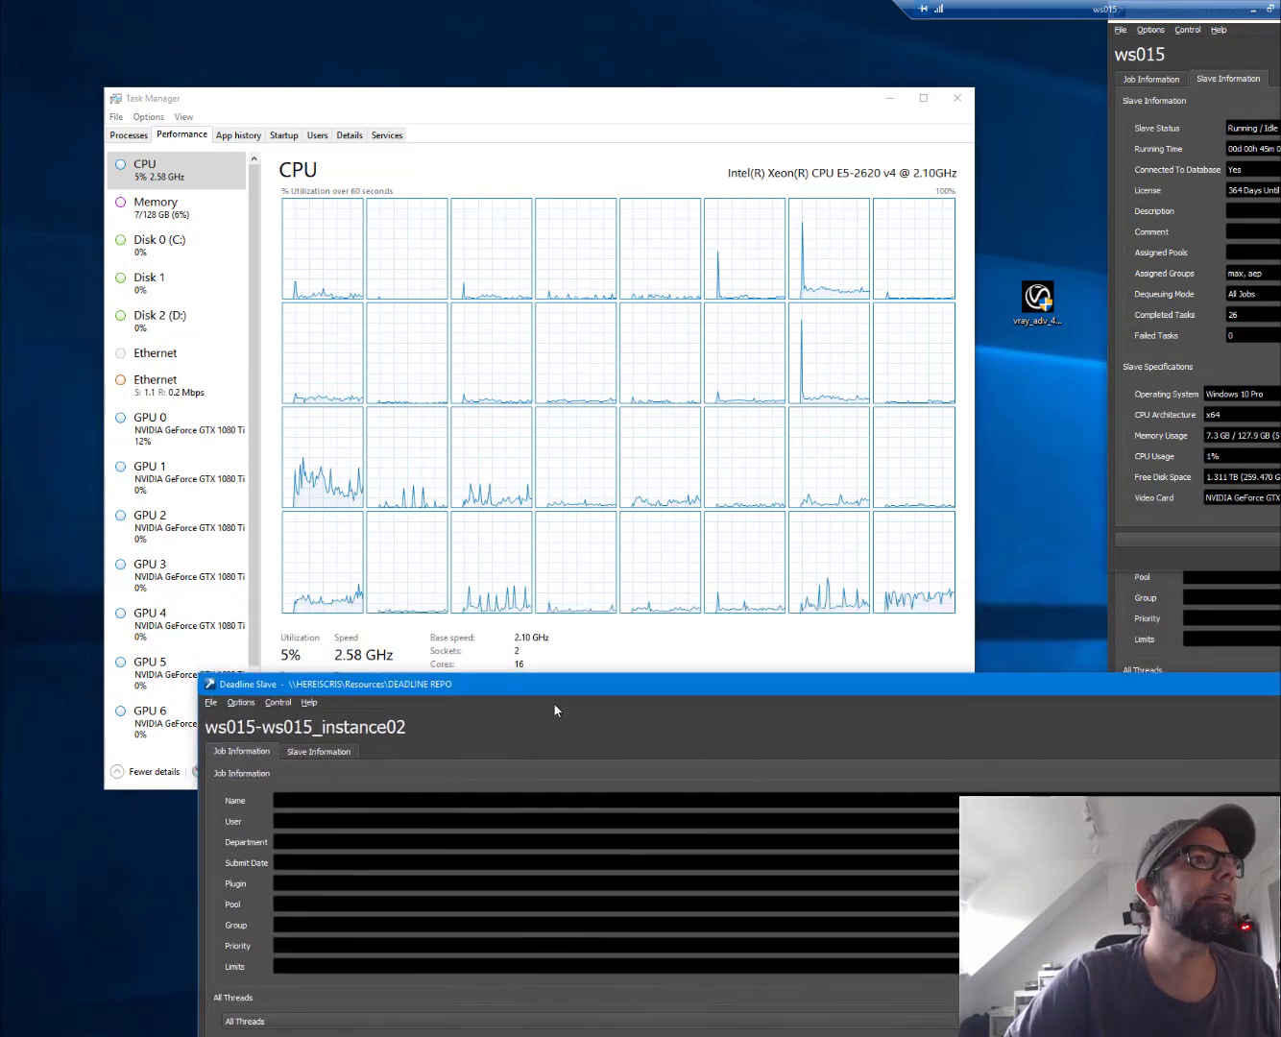
left_click_drag(1180, 9, 600, 199)
left_click_drag(640, 9, 701, 69)
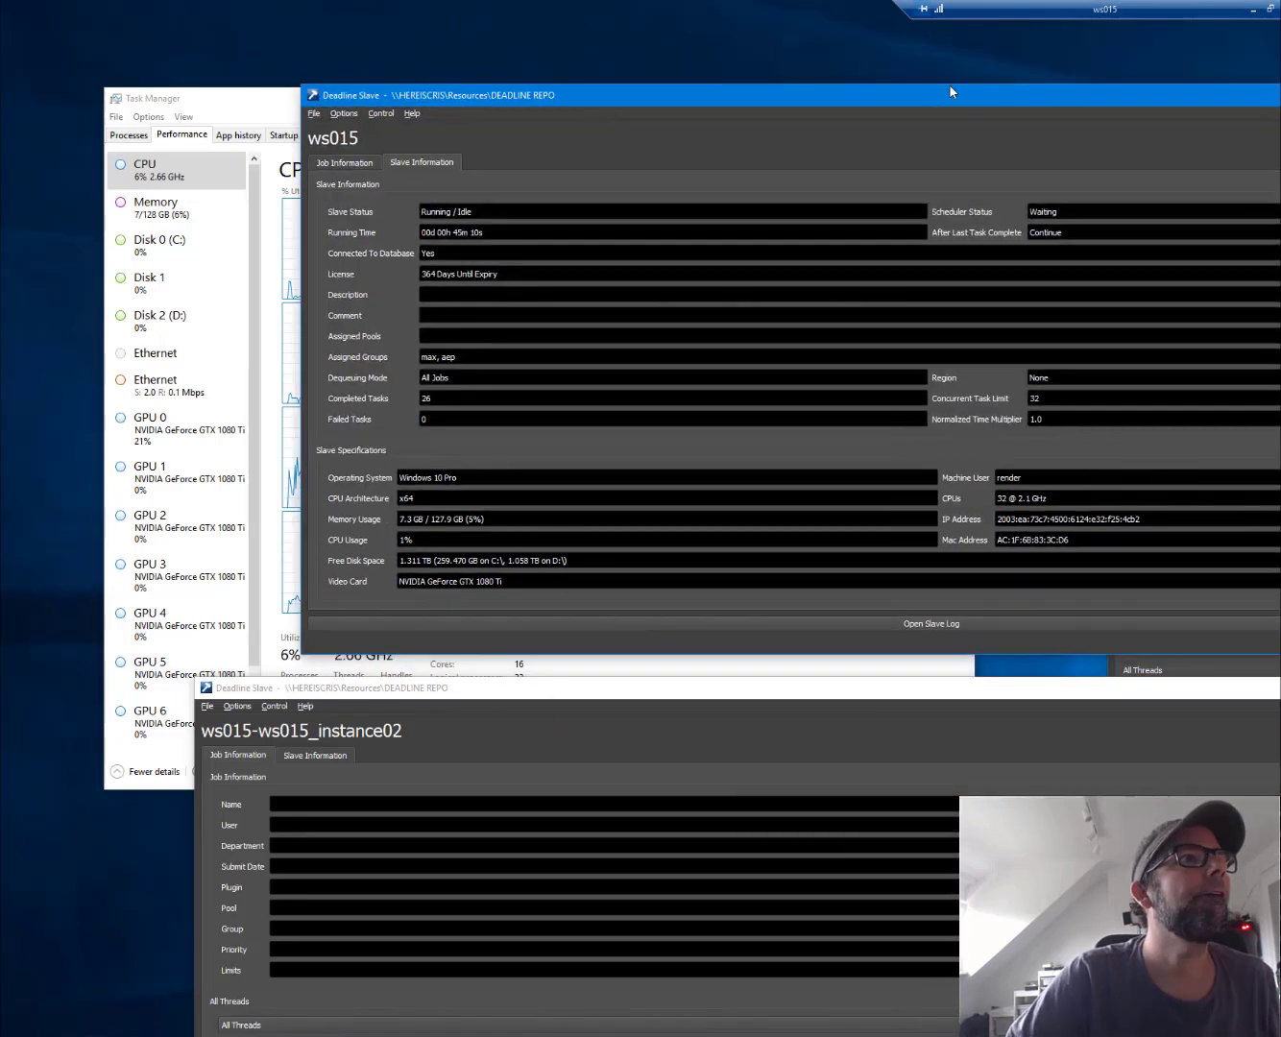
left_click_drag(1251, 357, 1147, 321)
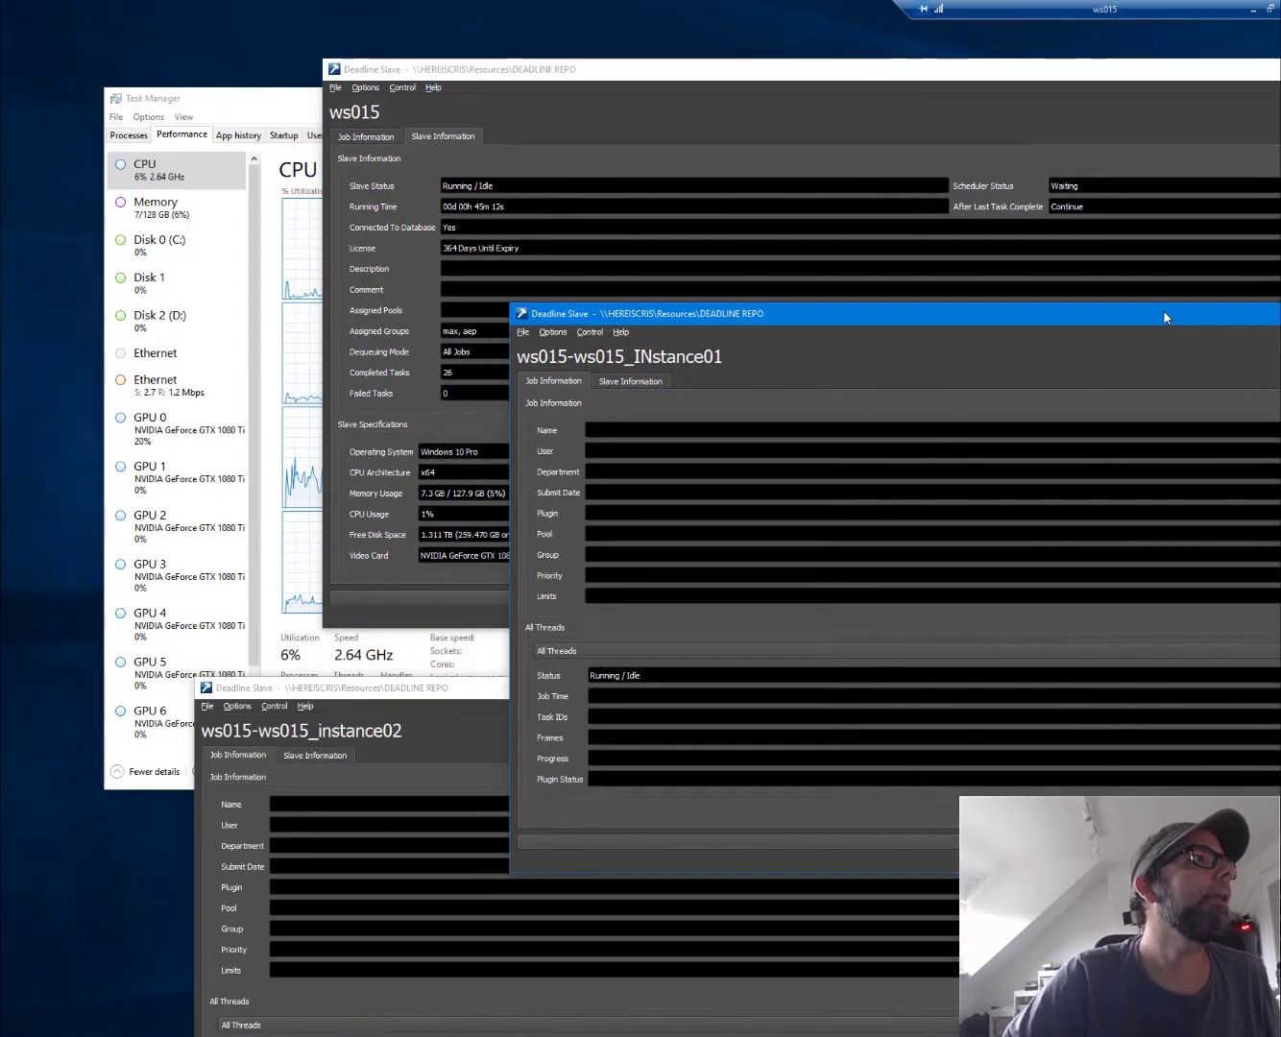